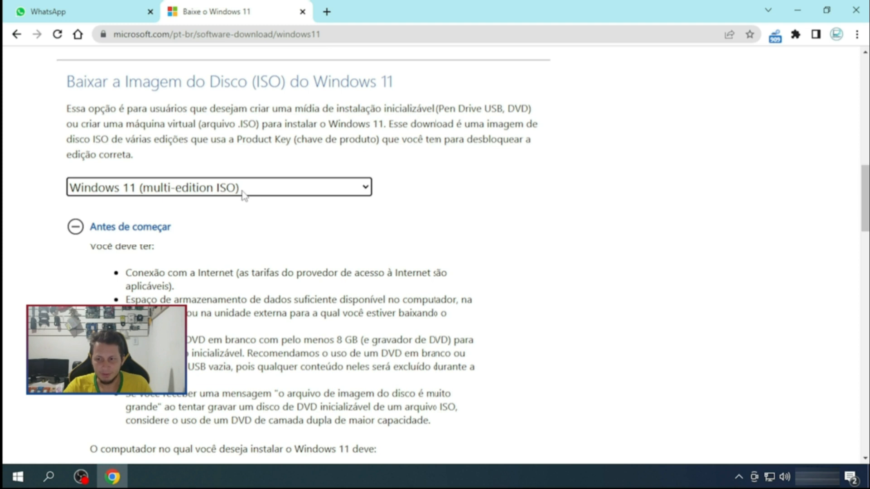
Request the download of the Windows 11 (multi-edition ISO) disk image.
scroll(558, 225, "down", 5)
left_click_drag(865, 240, 865, 366)
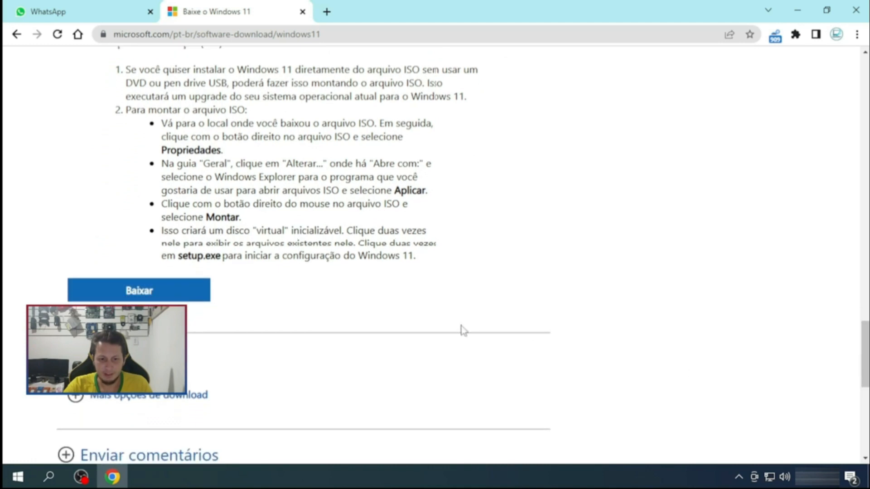
left_click(184, 296)
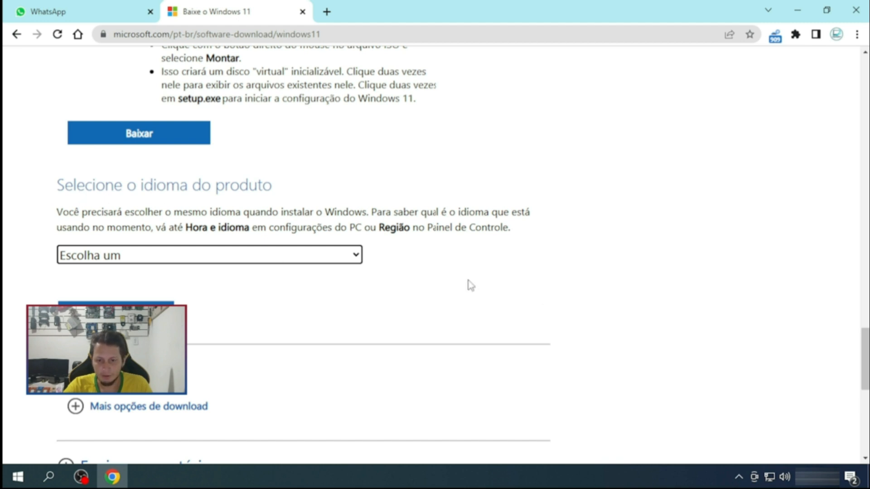
Choose Português (Brasil) as the product language, confirm it, and start the 64-bit Windows 11 ISO download.
left_click(348, 256)
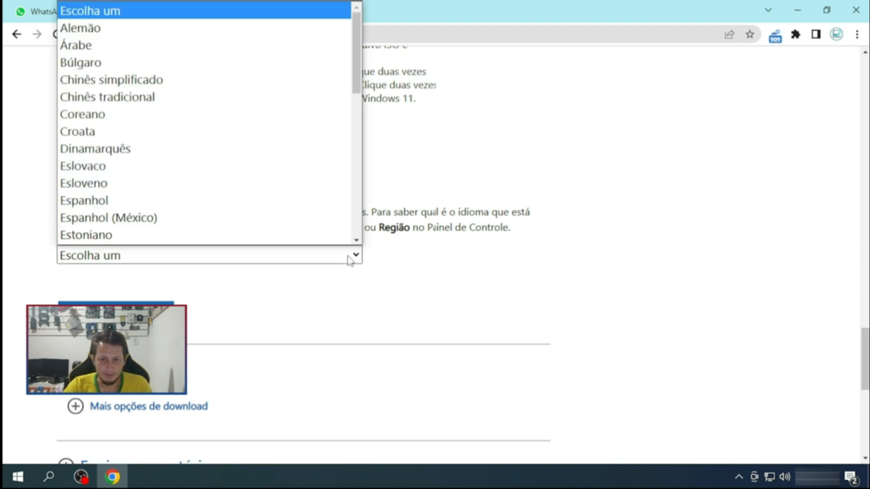
scroll(355, 136, "down", 5)
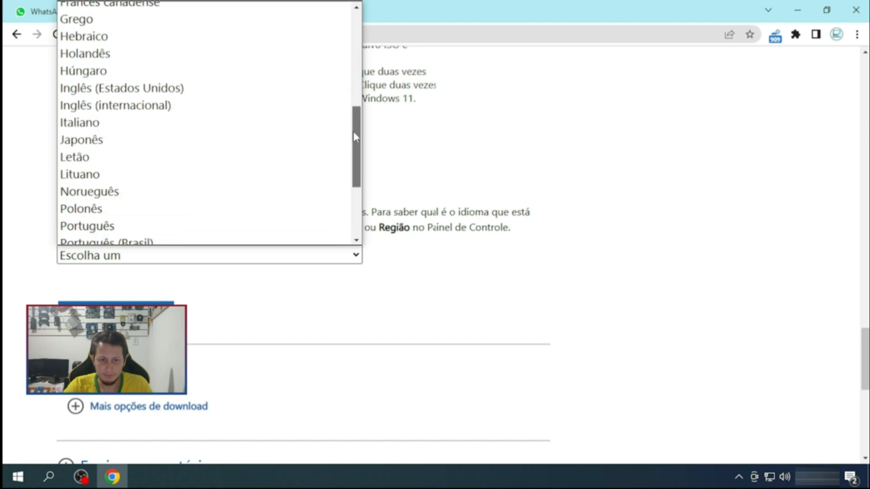
left_click_drag(354, 136, 349, 184)
left_click(165, 100)
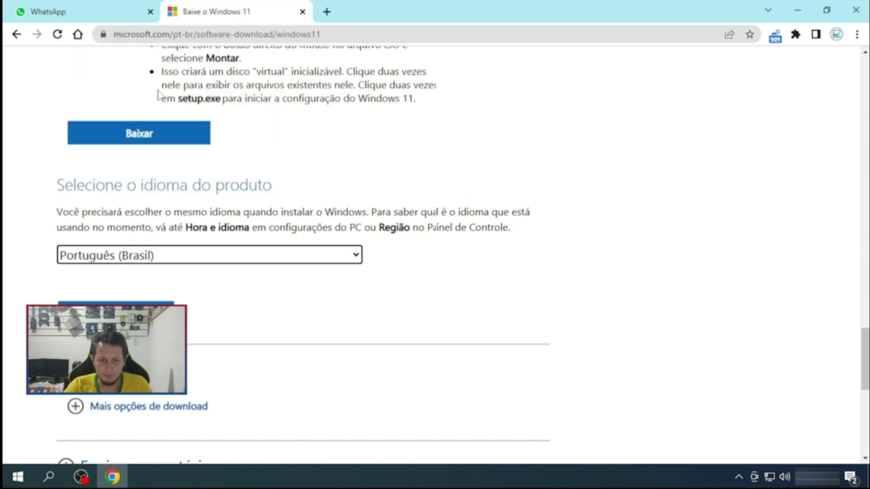
left_click(117, 321)
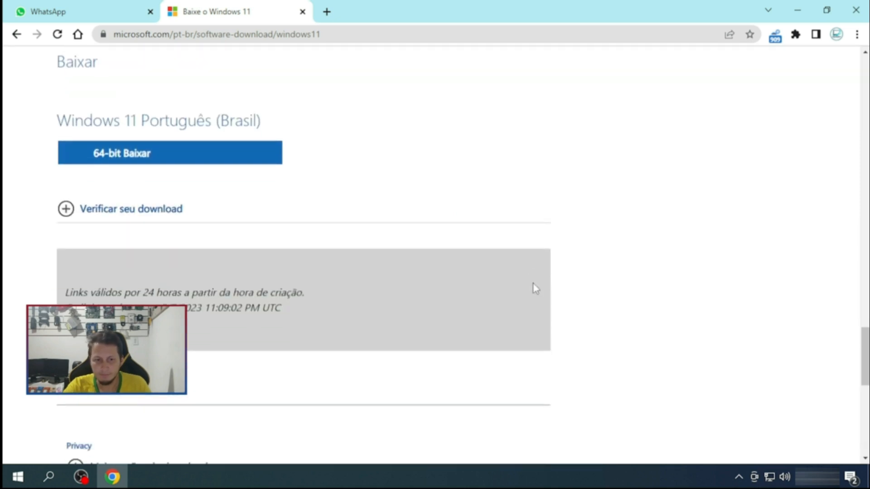
left_click(178, 160)
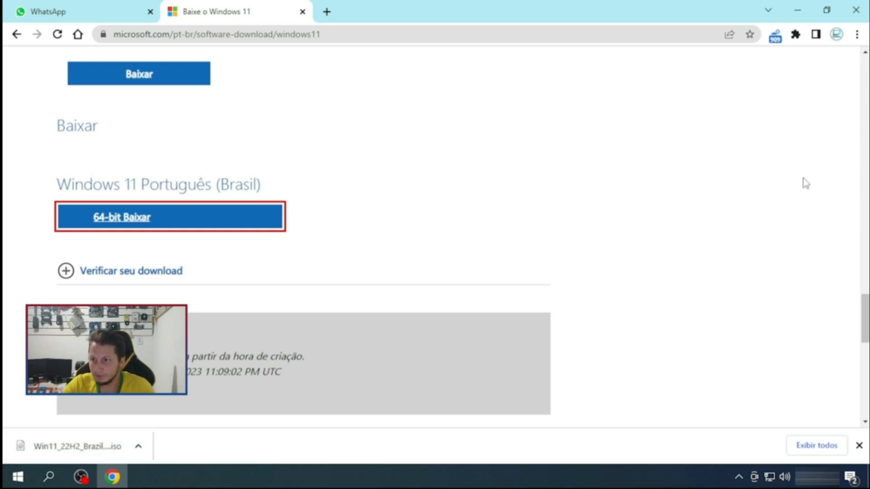
On the desktop, extract the rufus-4.0 archive into its own rufus-4.0 folder and place that folder beside the archive.
left_click(799, 12)
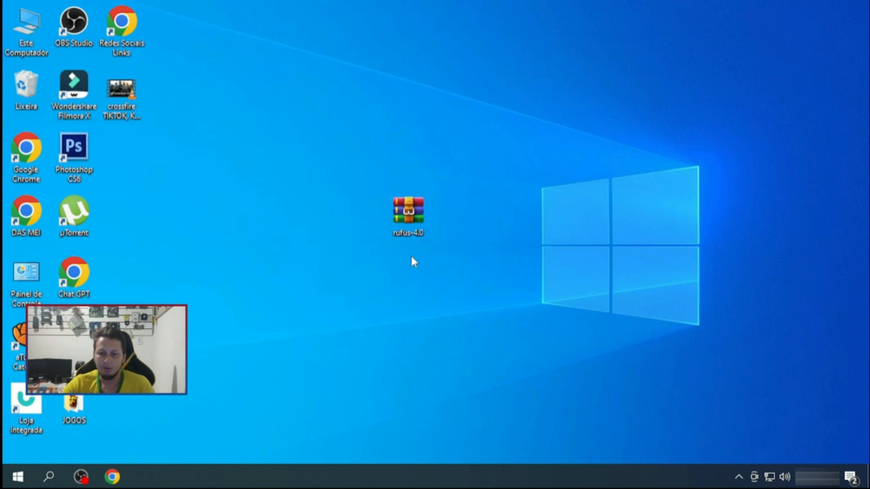
right_click(412, 210)
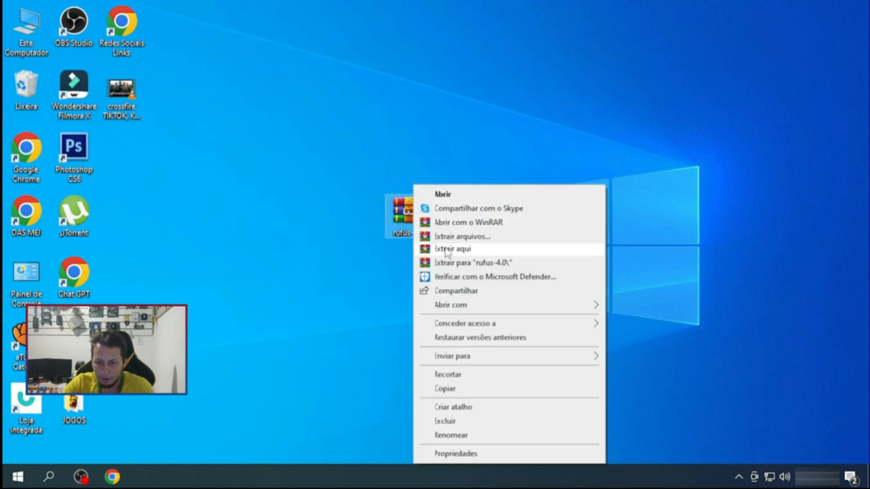
left_click(492, 263)
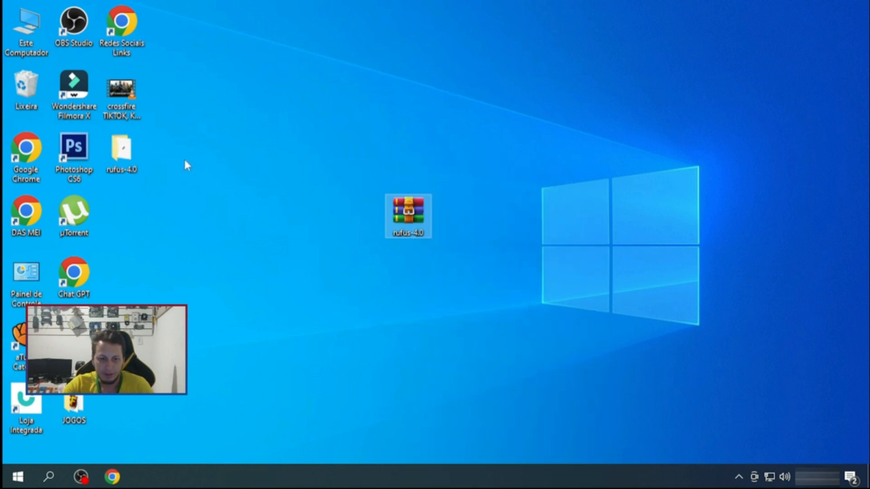
left_click_drag(121, 160, 343, 221)
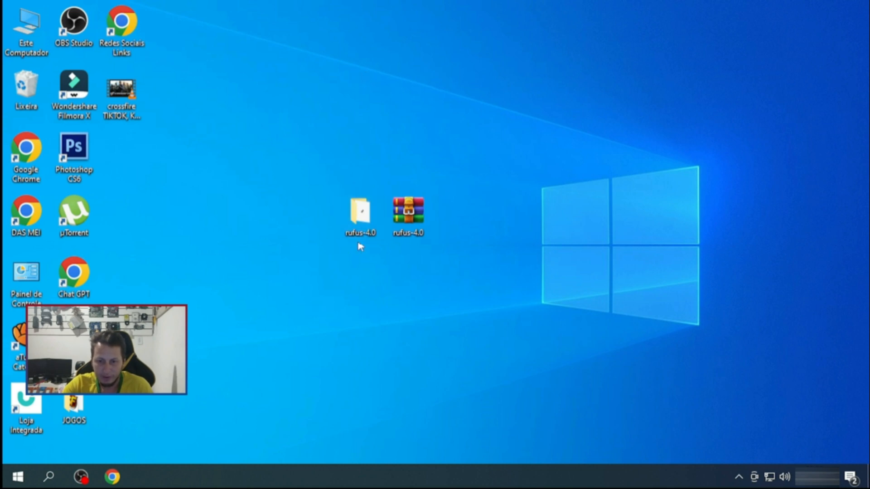
Move the extracted rufus-4.0 folder from the desktop into Arquivos de Programas (x86) on drive C:, granting administrator permission.
right_click(352, 226)
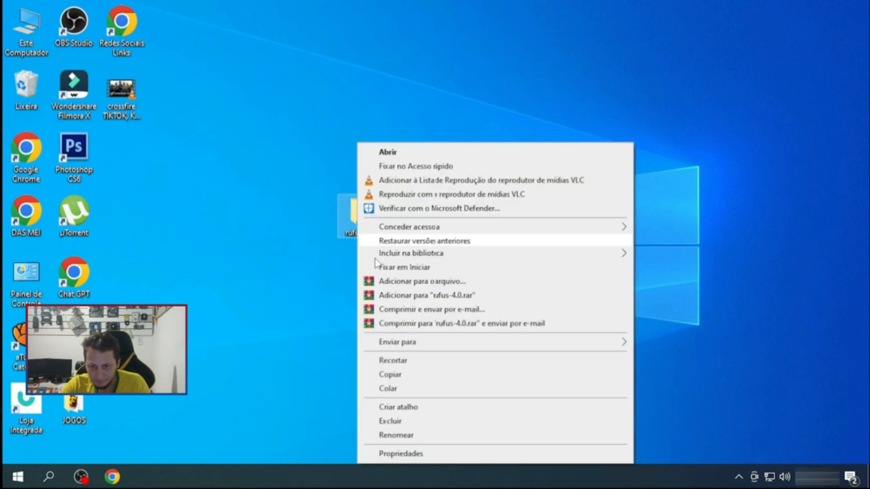
left_click(384, 361)
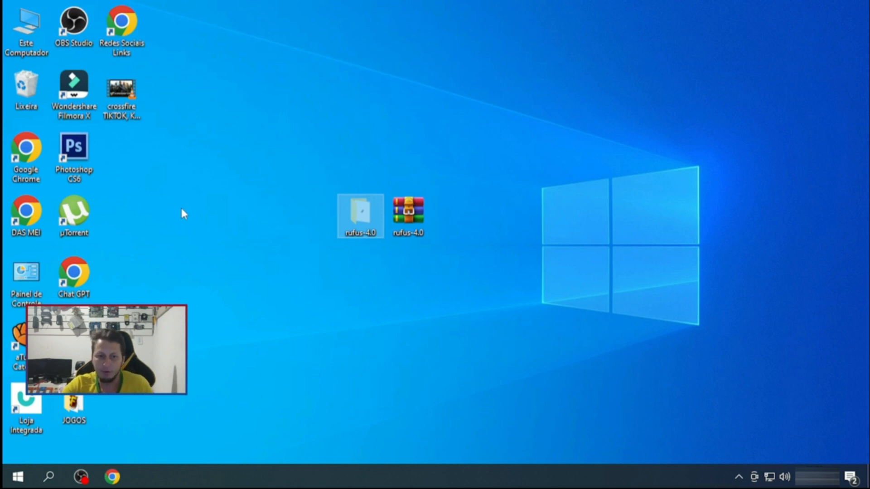
double_click(34, 46)
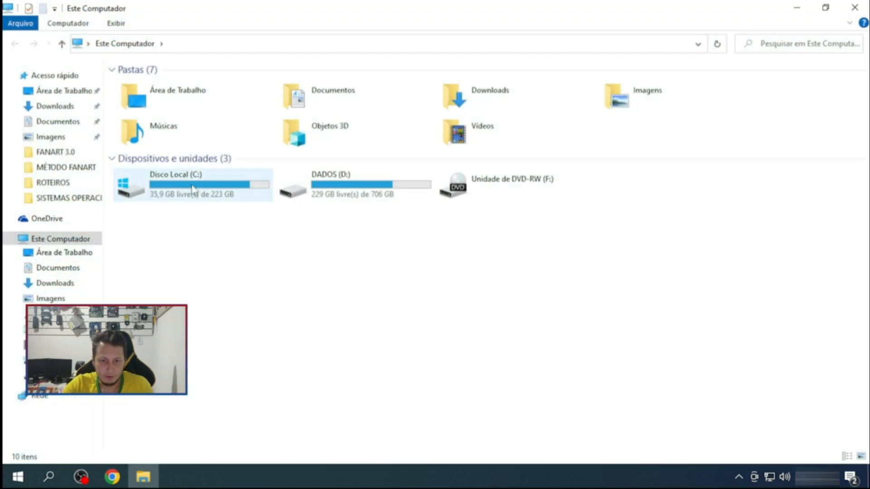
double_click(193, 189)
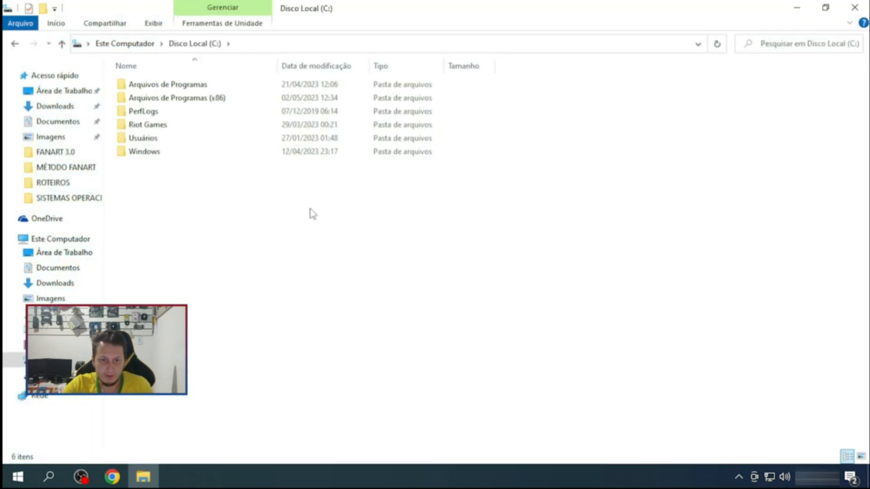
double_click(186, 99)
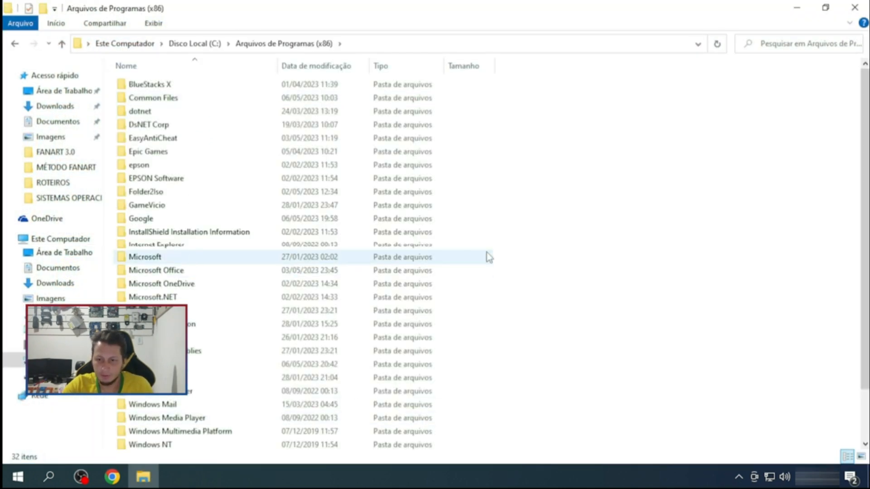
right_click(592, 154)
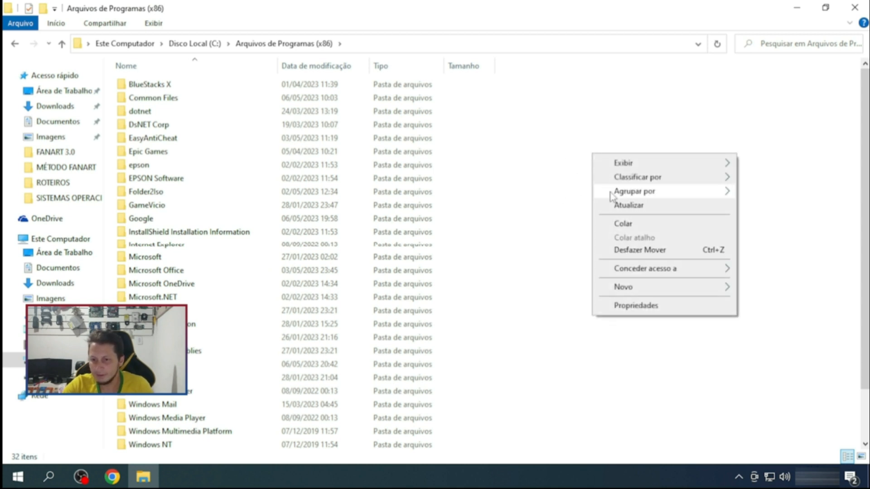
left_click(615, 228)
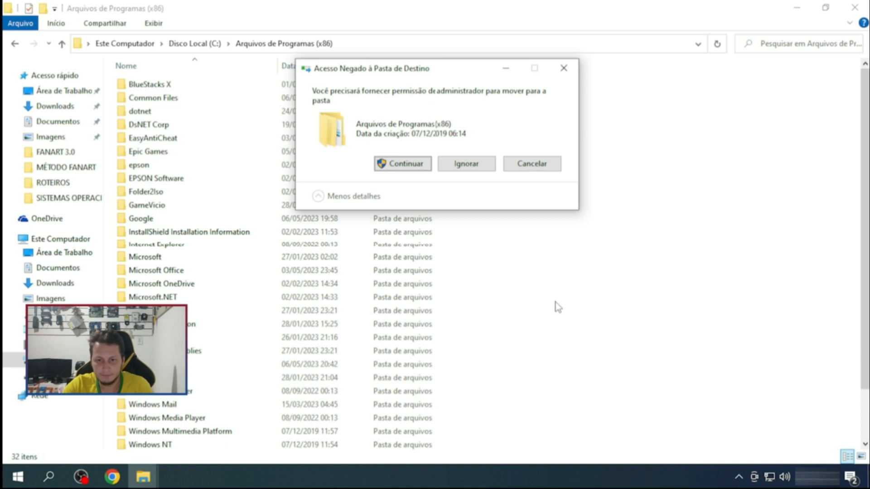
left_click(403, 163)
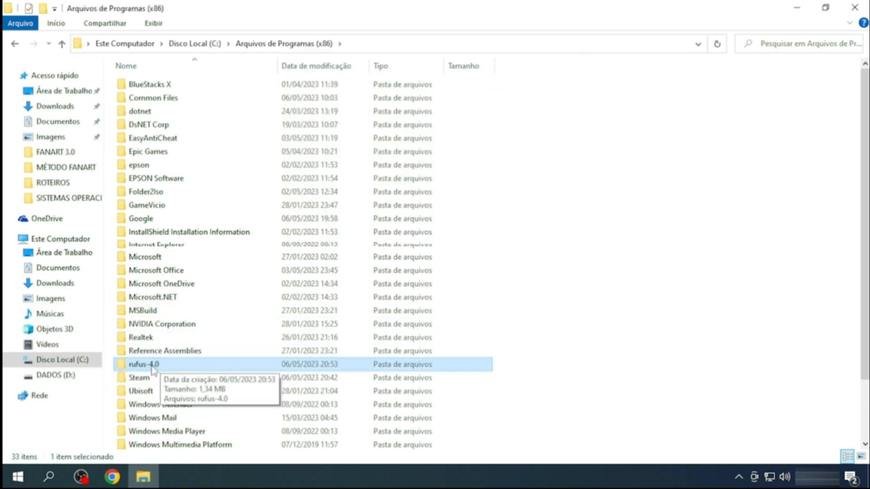
Create a desktop shortcut for the rufus-4.0 application in the moved folder, and close the file window.
double_click(144, 364)
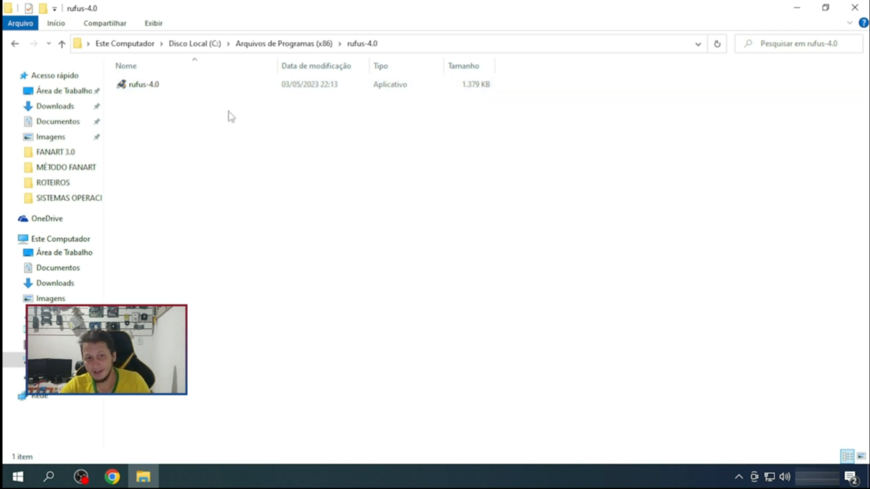
left_click(139, 87)
right_click(139, 87)
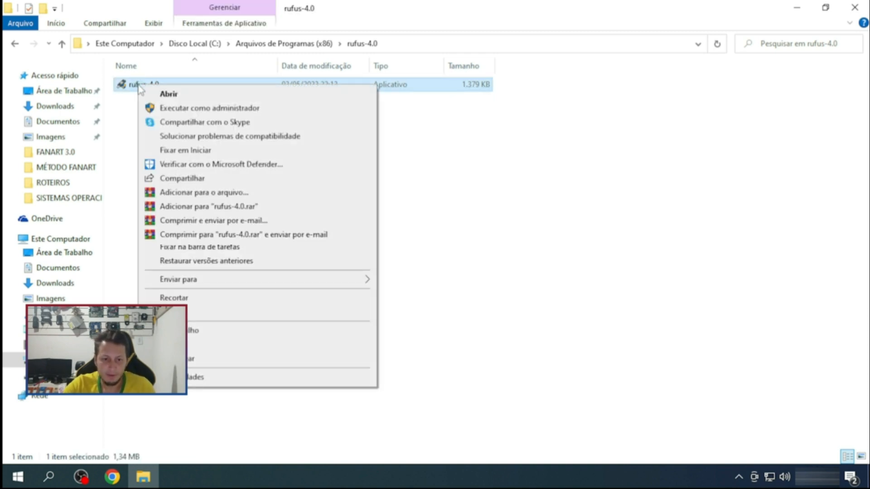
mouse_move(224, 281)
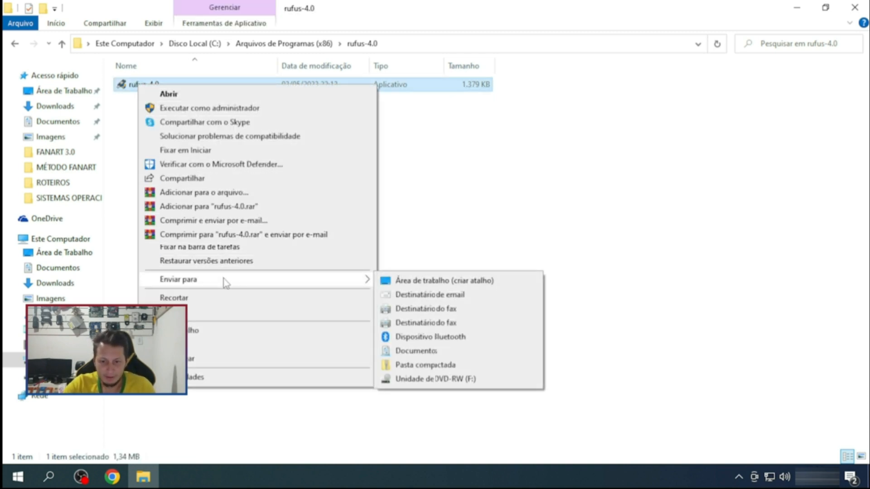
left_click(413, 282)
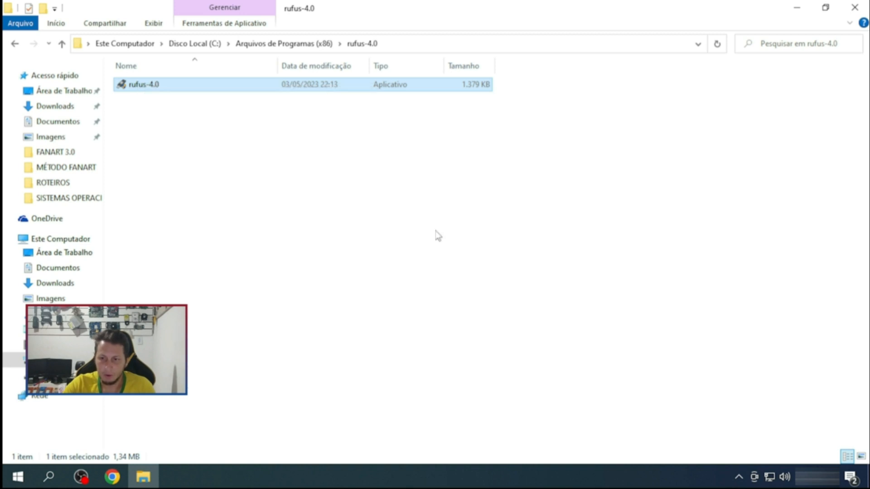
left_click(864, 10)
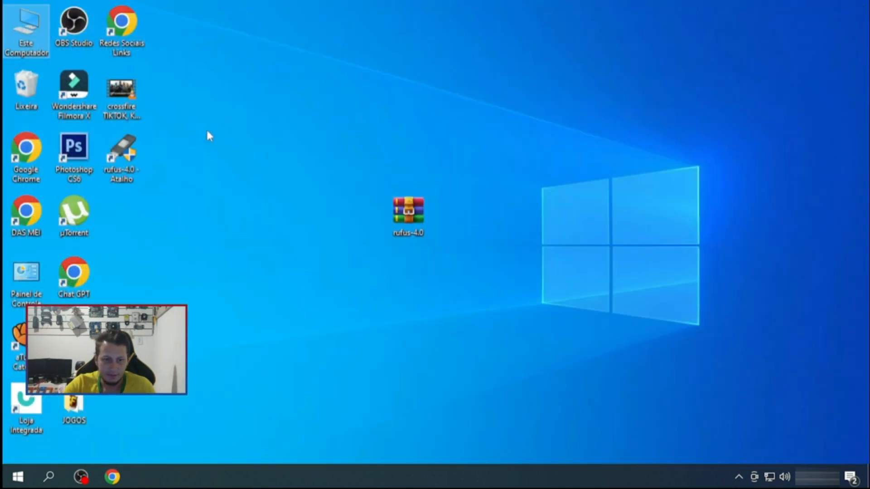
left_click(318, 314)
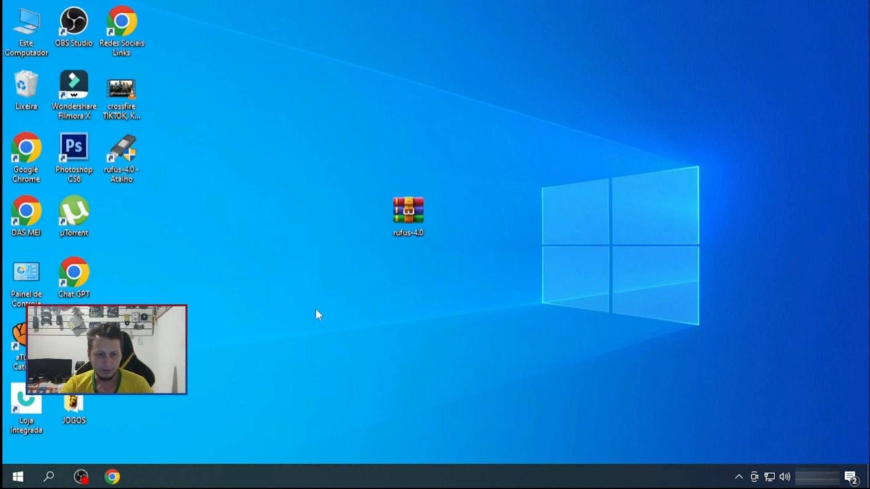
Launch Rufus from its desktop shortcut and load the Win11_22H2_BrazilianPortuguese_x64v1 ISO from Downloads as the boot image.
double_click(128, 157)
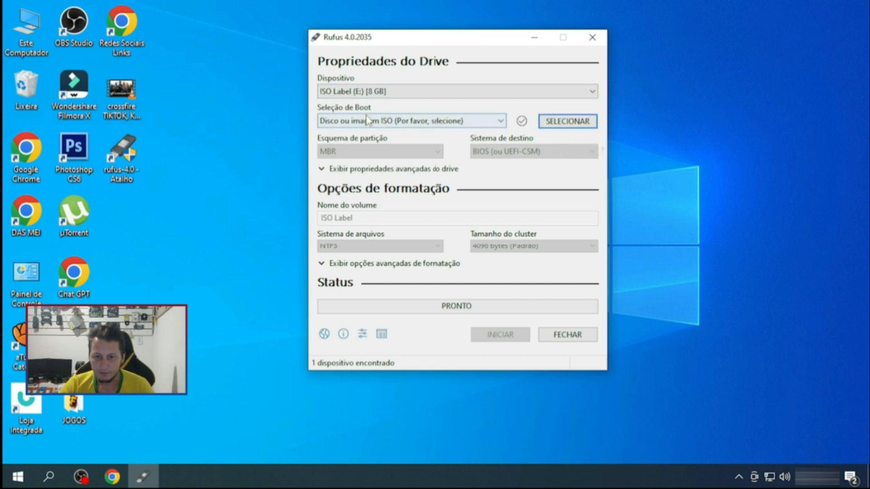
left_click(575, 126)
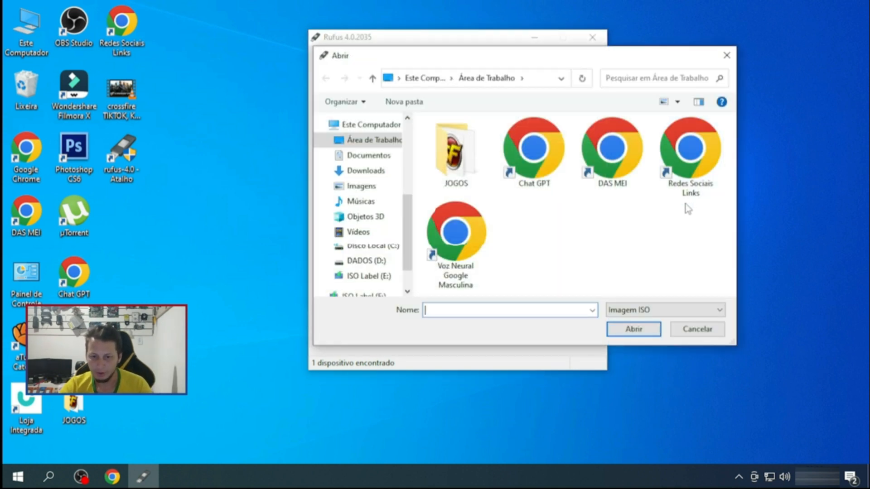
left_click(367, 171)
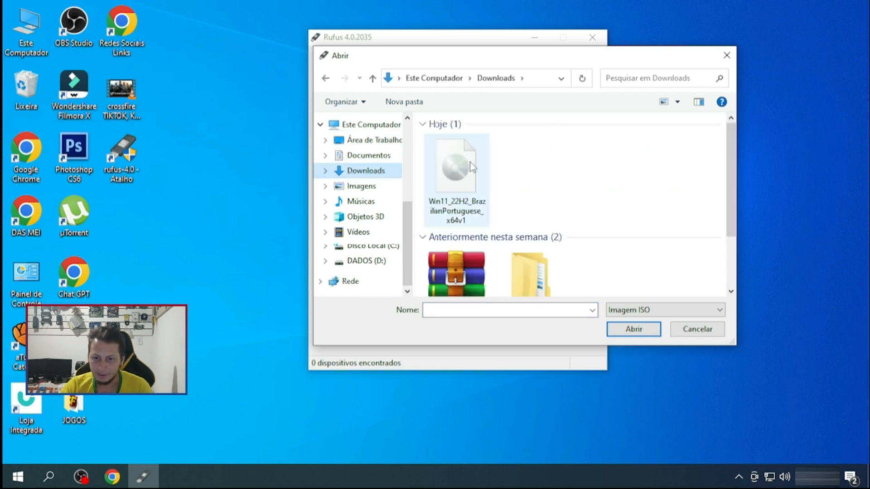
double_click(471, 166)
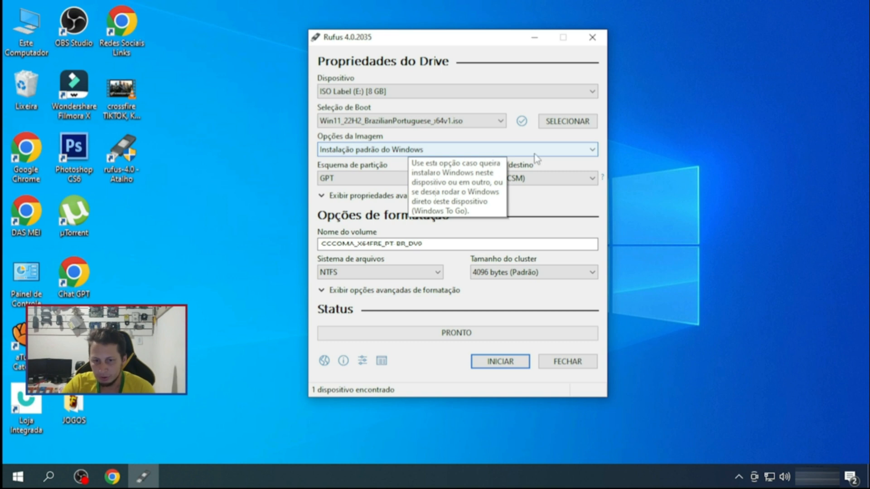
Set the partition scheme to MBR and keep NTFS as the file system.
left_click(425, 180)
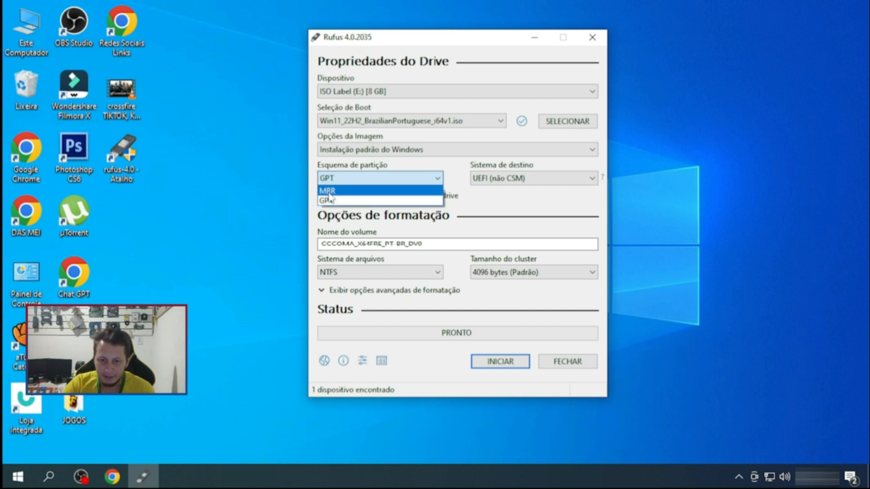
left_click(354, 192)
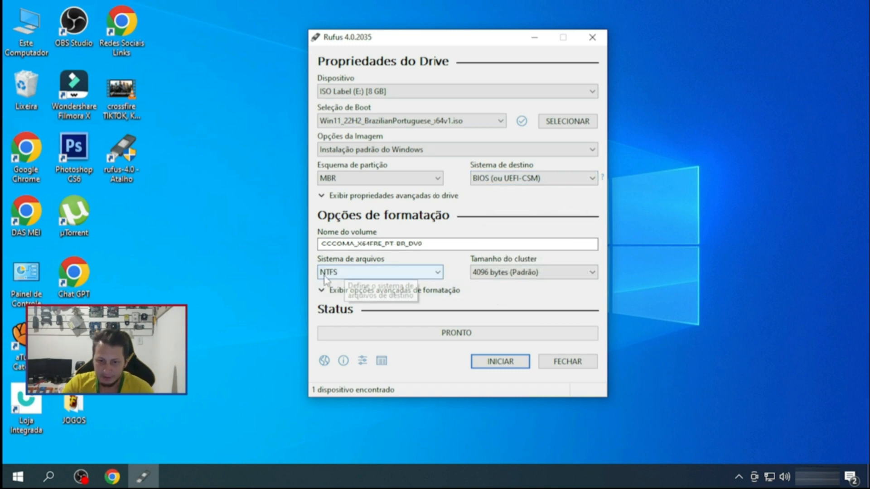
left_click(392, 277)
left_click(404, 278)
left_click(404, 278)
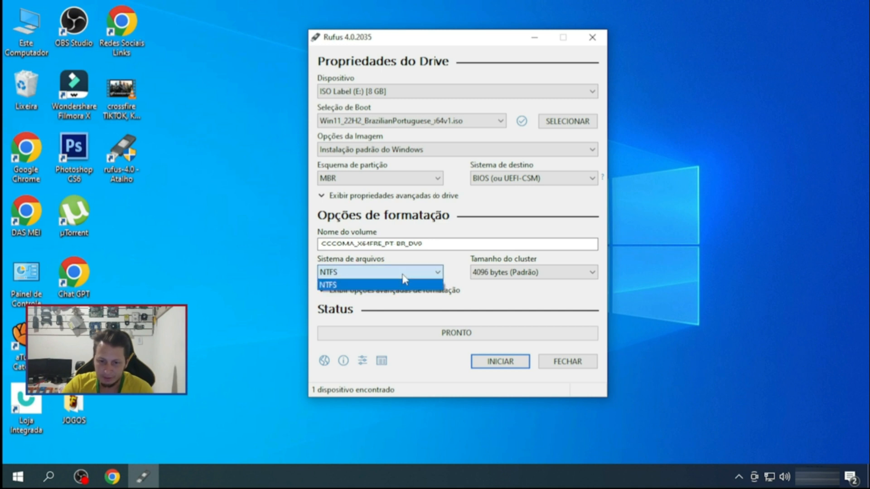
left_click(403, 276)
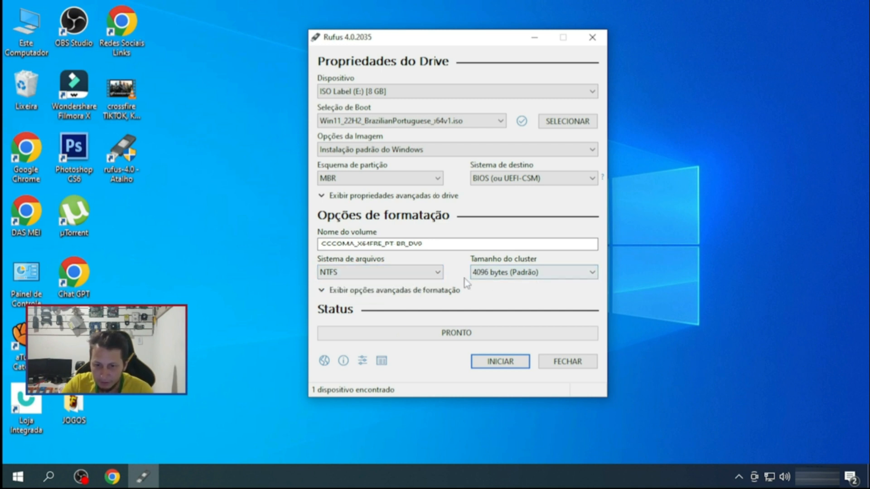
Write the bootable drive with the 4GB+ RAM, Secure Boot, TPM 2.0 and online Microsoft account requirements removed, accepting data erasure, and close Rufus.
left_click(500, 361)
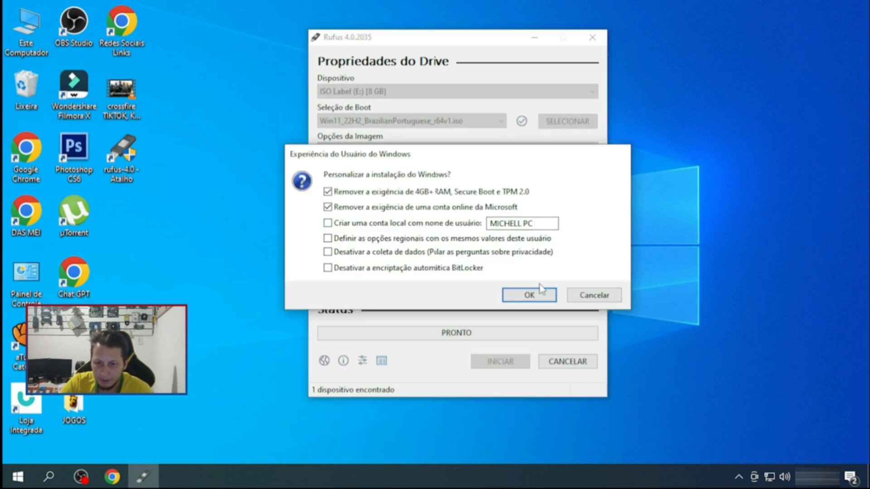
left_click(529, 296)
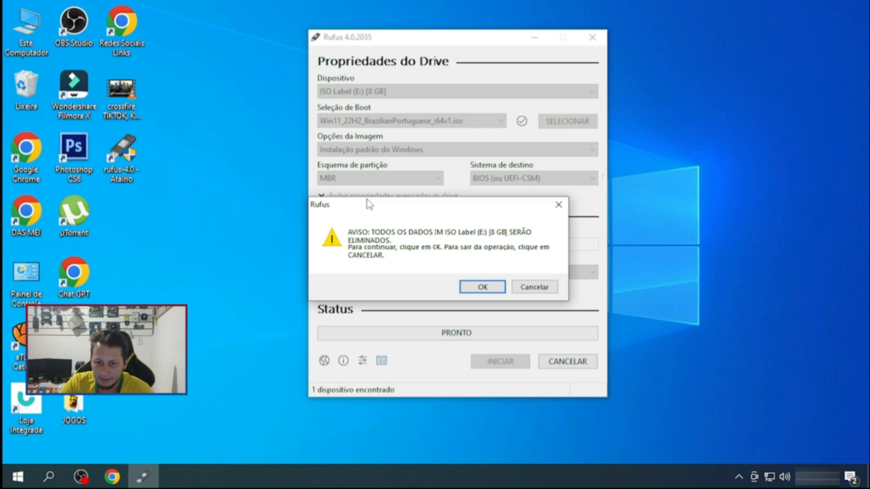
left_click(483, 288)
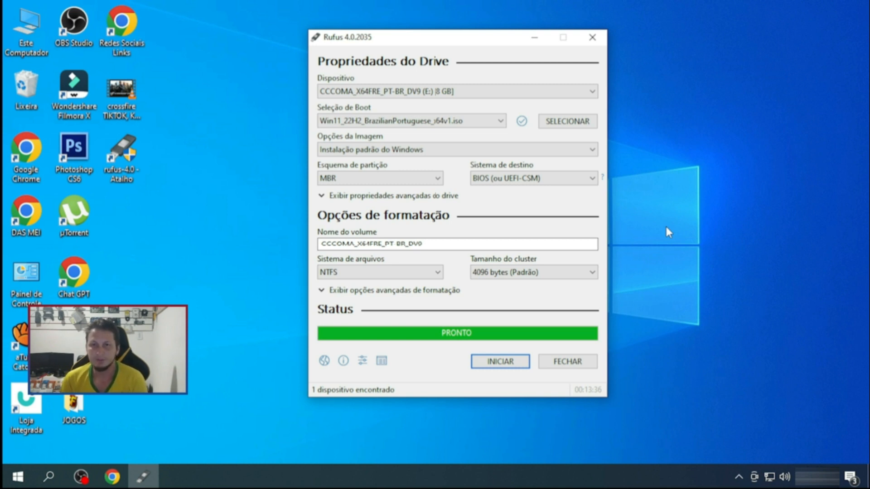
left_click(593, 37)
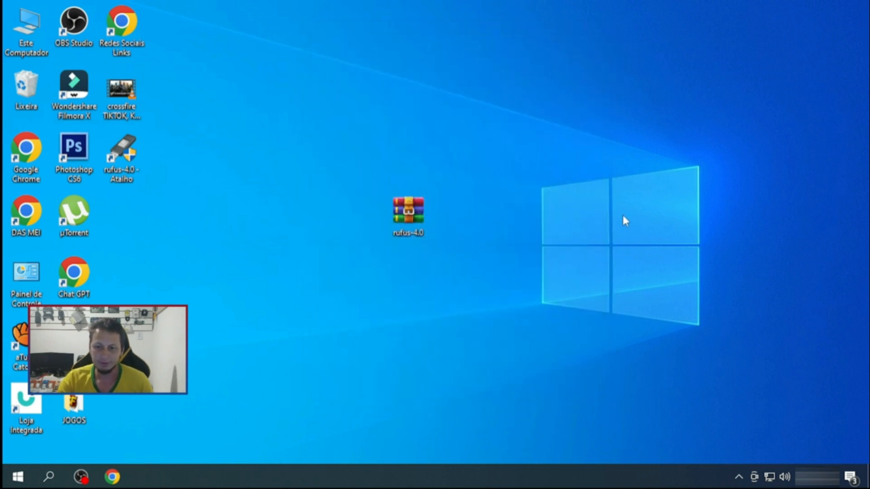